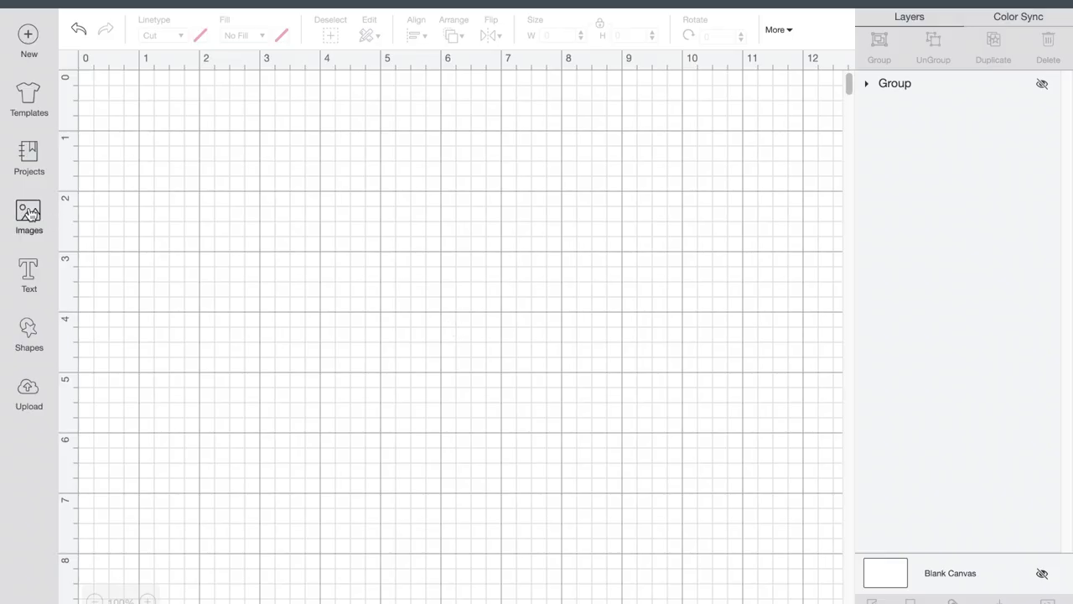
Insert the free rounded rectangle with red border and navy centre from an Images search for 'rectangle'.
click(28, 213)
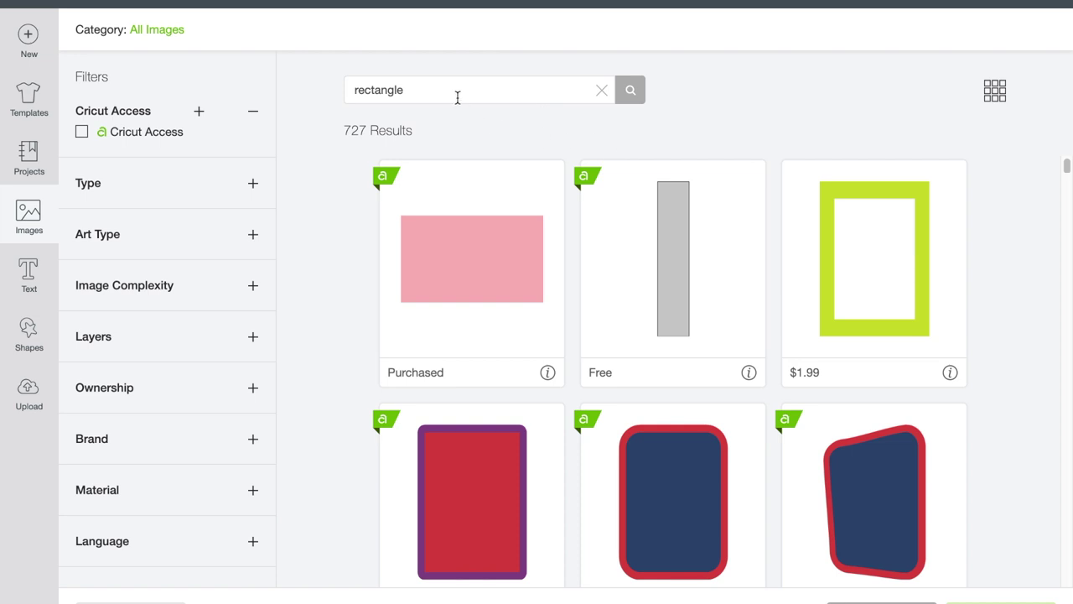
scroll(1023, 249, down, 1)
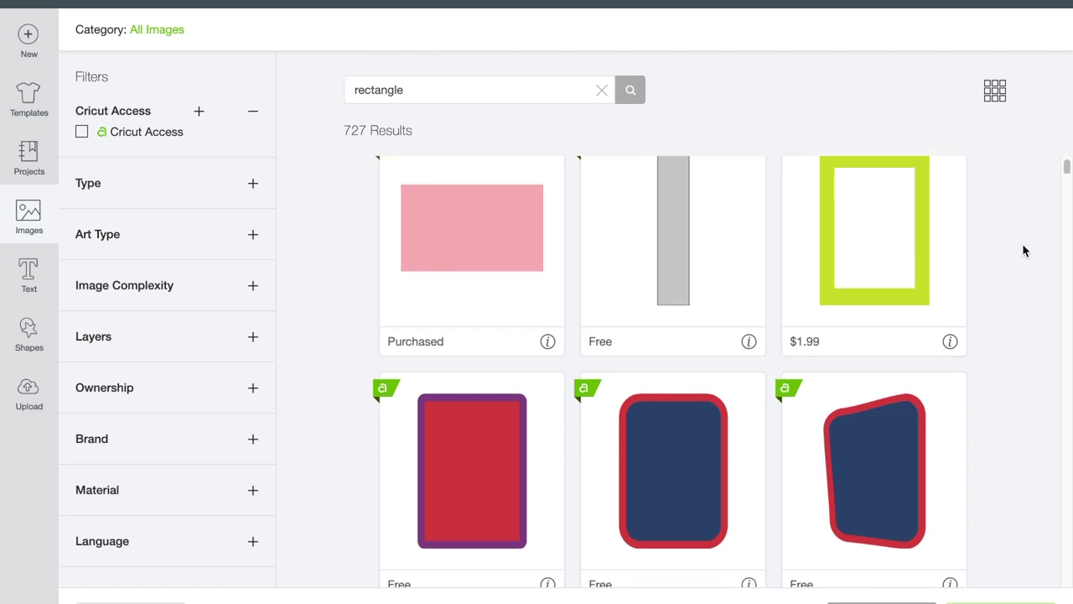
scroll(1023, 249, down, 3)
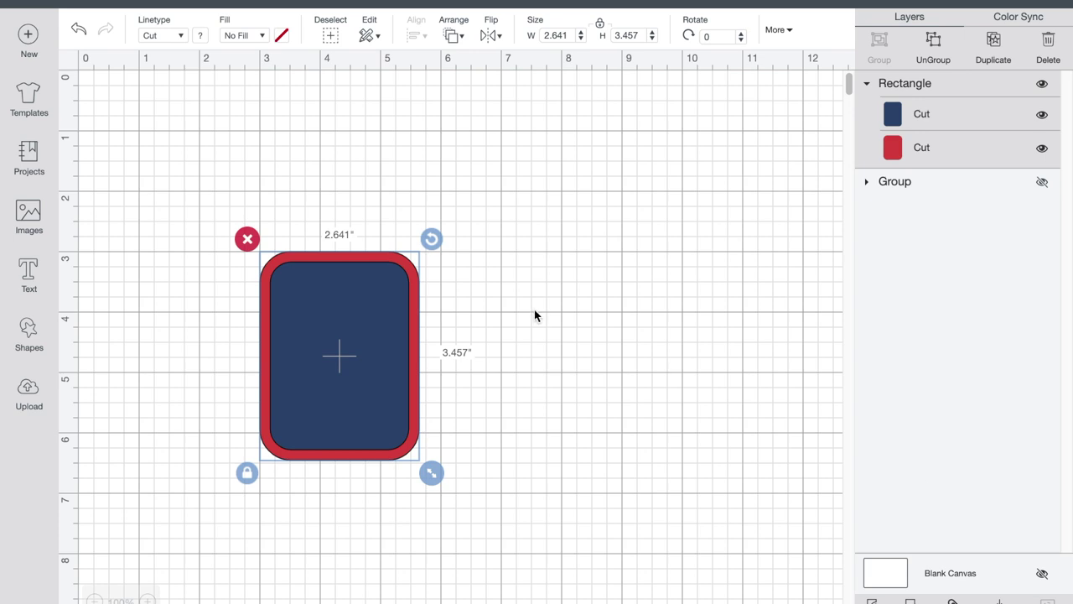
Unlock proportions, resize the rounded rectangle to 3.7 × 5.55 in, and drag it up the canvas.
click(600, 25)
drag(570, 35, 542, 35)
text(3.7)
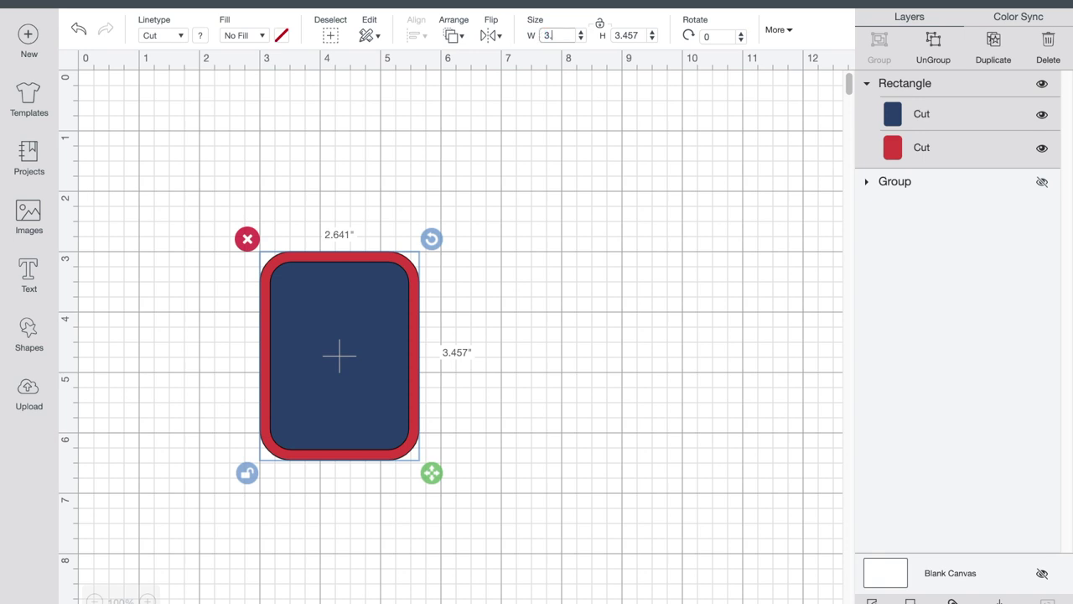
key(Tab)
text(5.55)
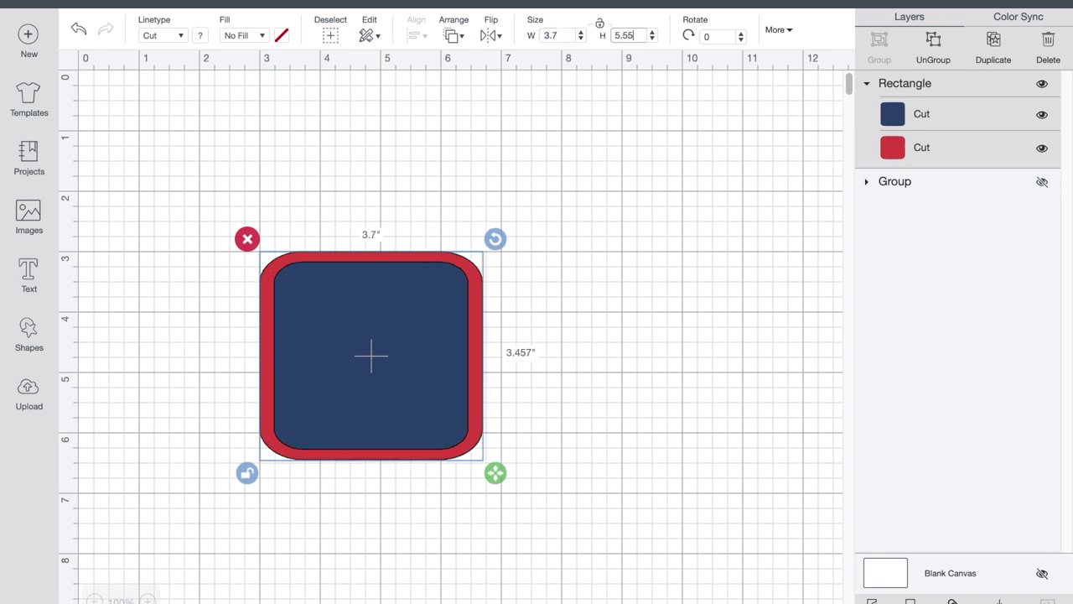
key(Tab)
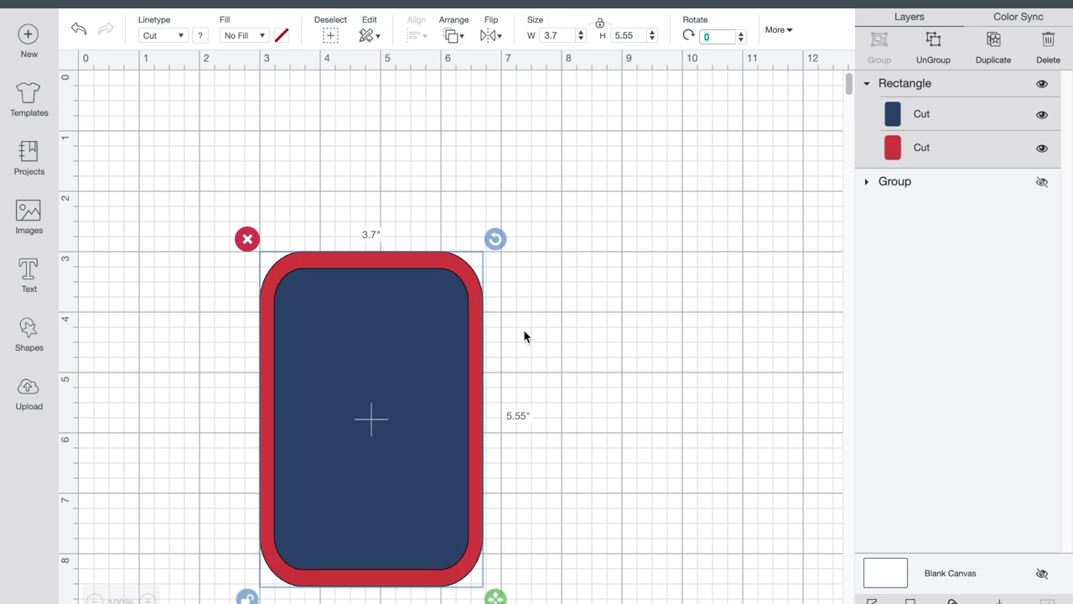
drag(410, 420, 416, 263)
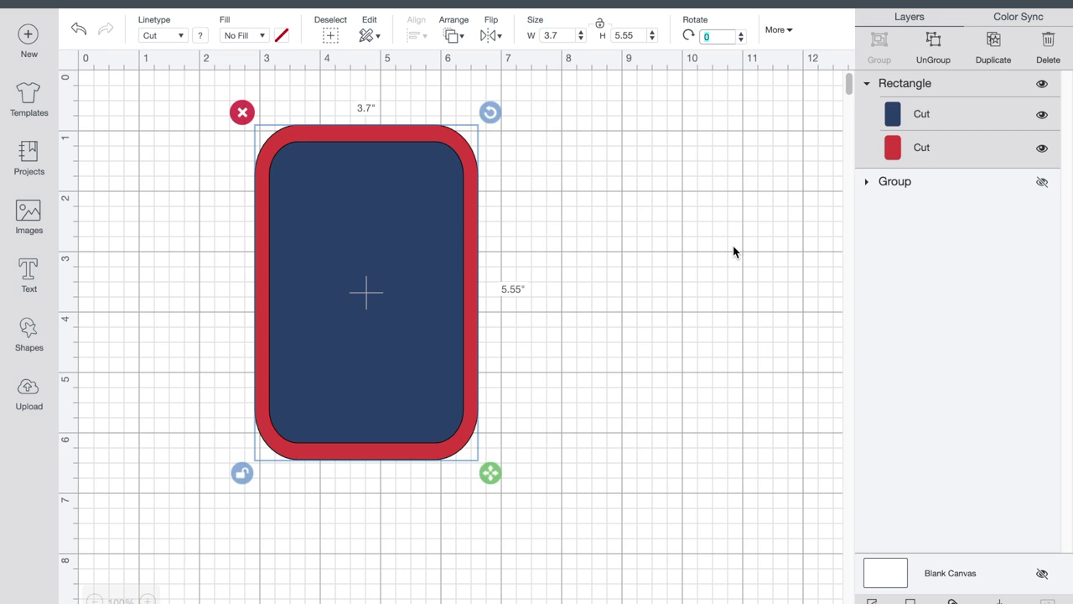
Relock proportions, ungroup the layers, and enlarge the navy rectangle to 3.417 × 5.3 in.
click(600, 28)
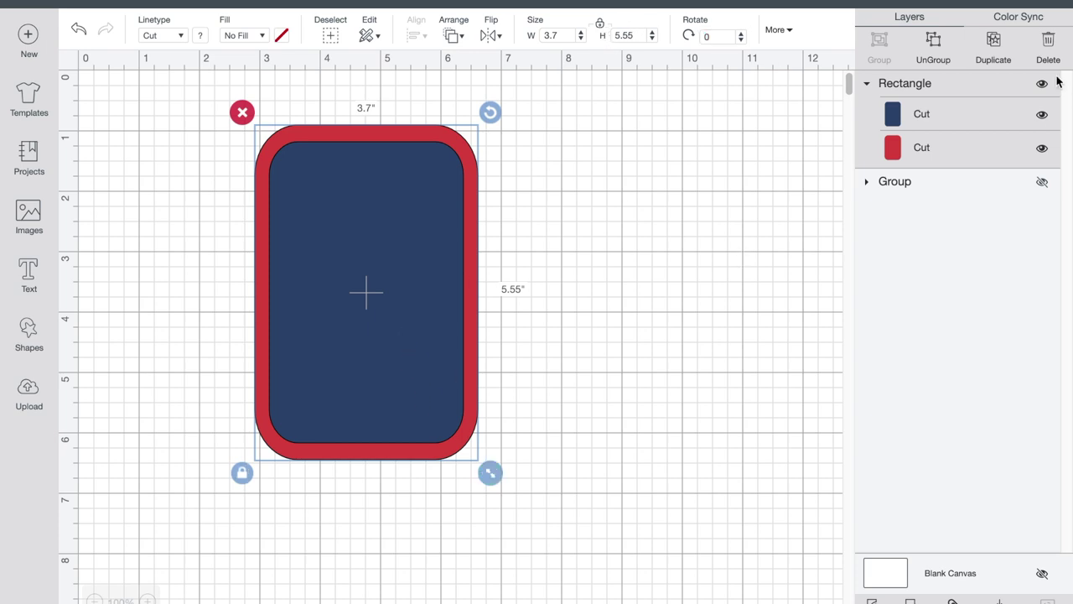
click(934, 43)
click(711, 438)
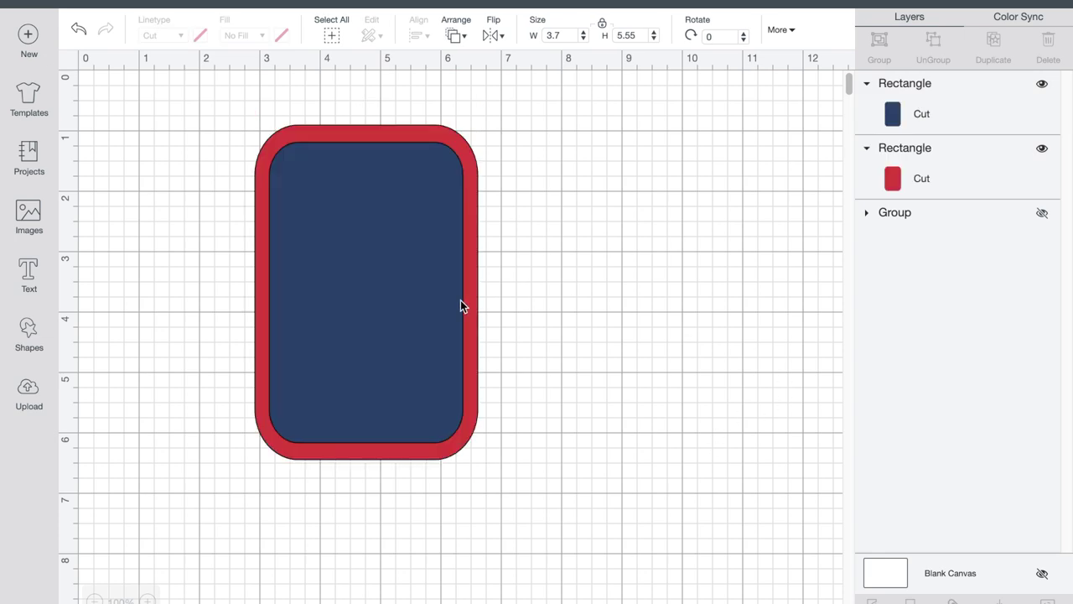
click(431, 312)
drag(431, 312, 423, 300)
drag(472, 447, 485, 466)
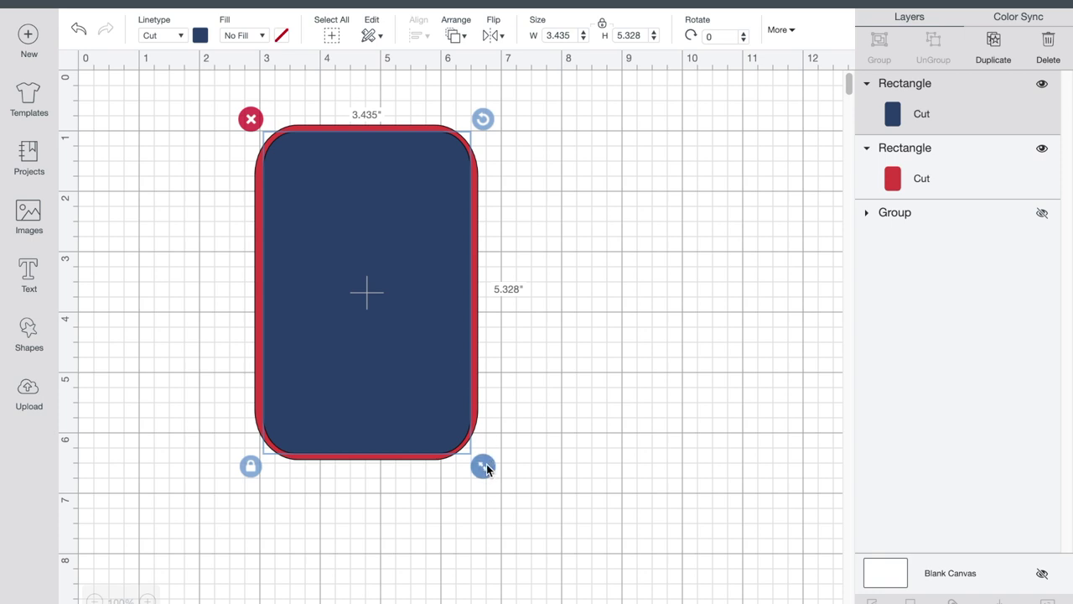
drag(485, 466, 482, 467)
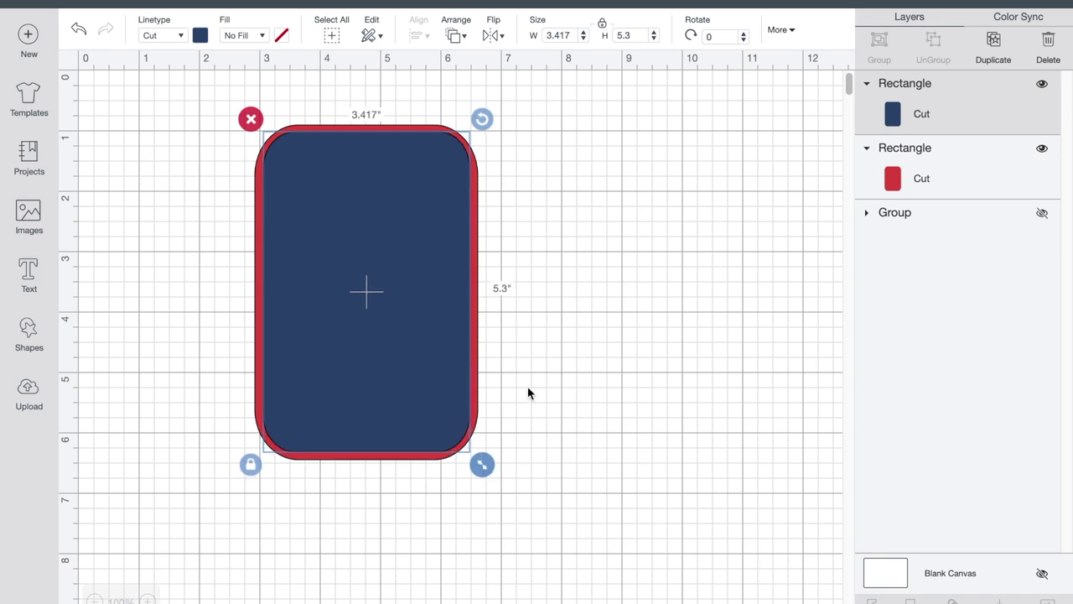
Center the navy and red rectangles on each other with Align > Center.
click(524, 198)
drag(483, 102, 232, 481)
click(416, 35)
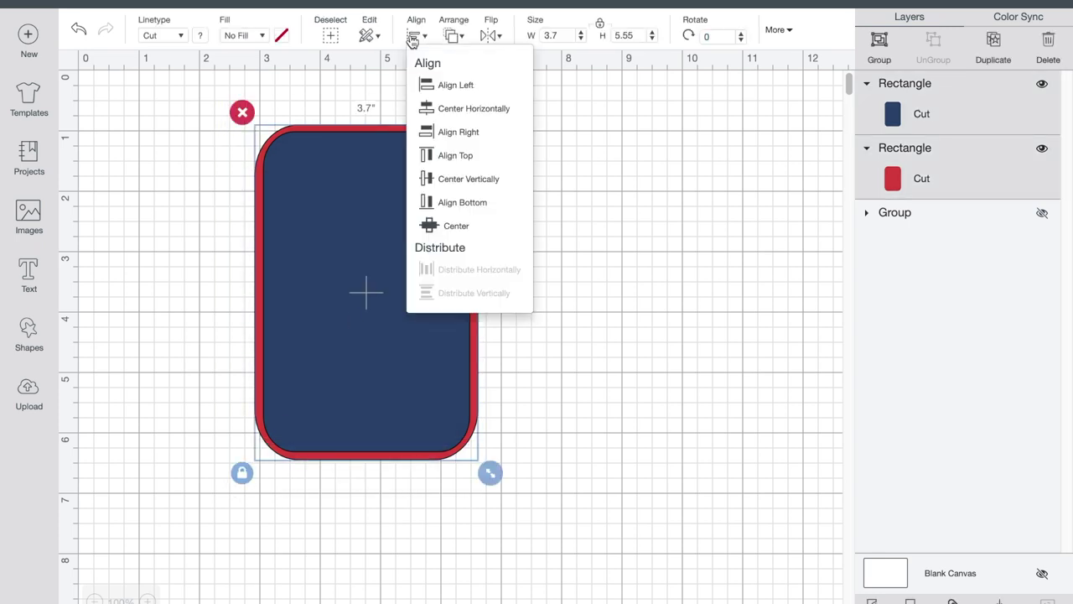
click(459, 231)
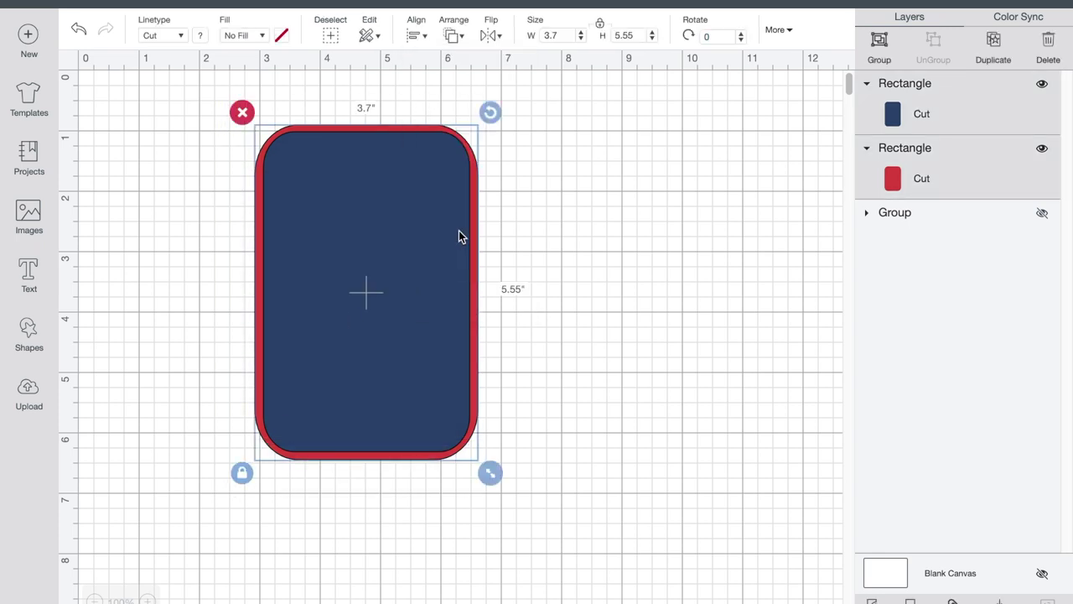
click(656, 289)
Make the red border rectangle white.
click(996, 174)
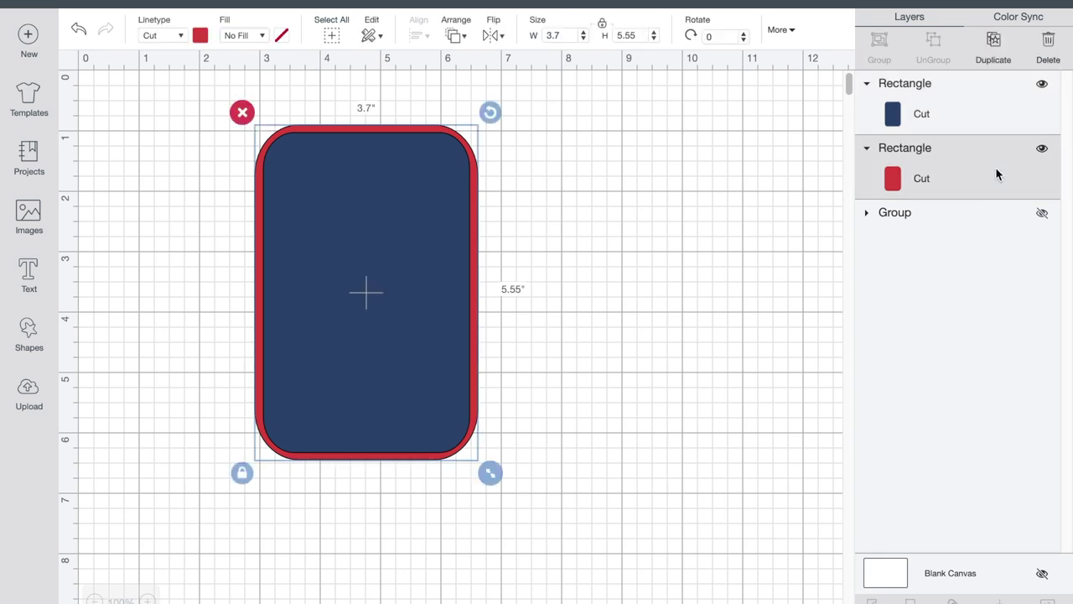
click(202, 37)
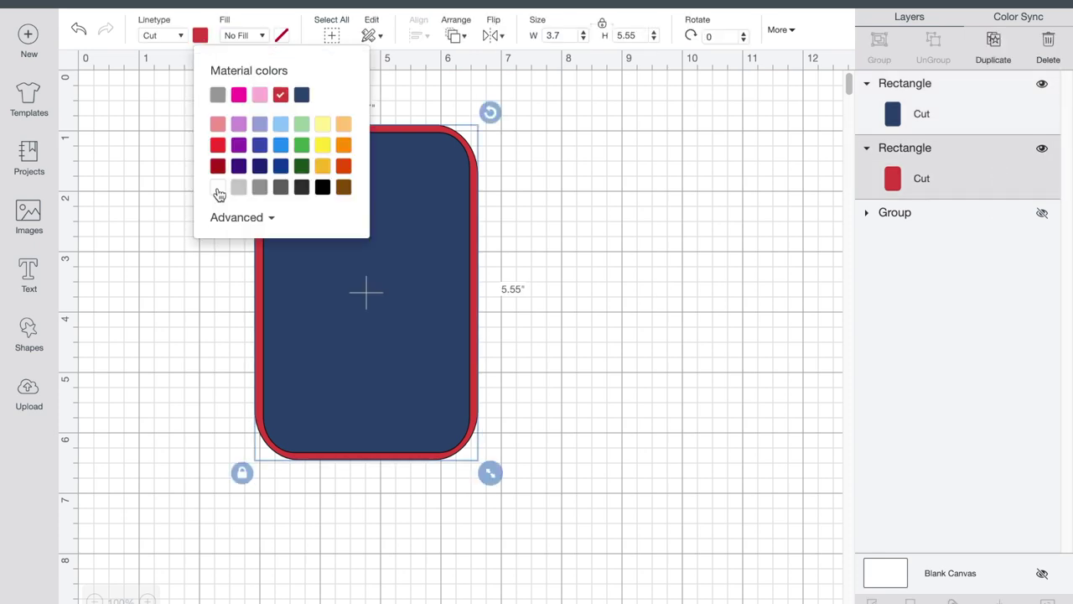
click(975, 117)
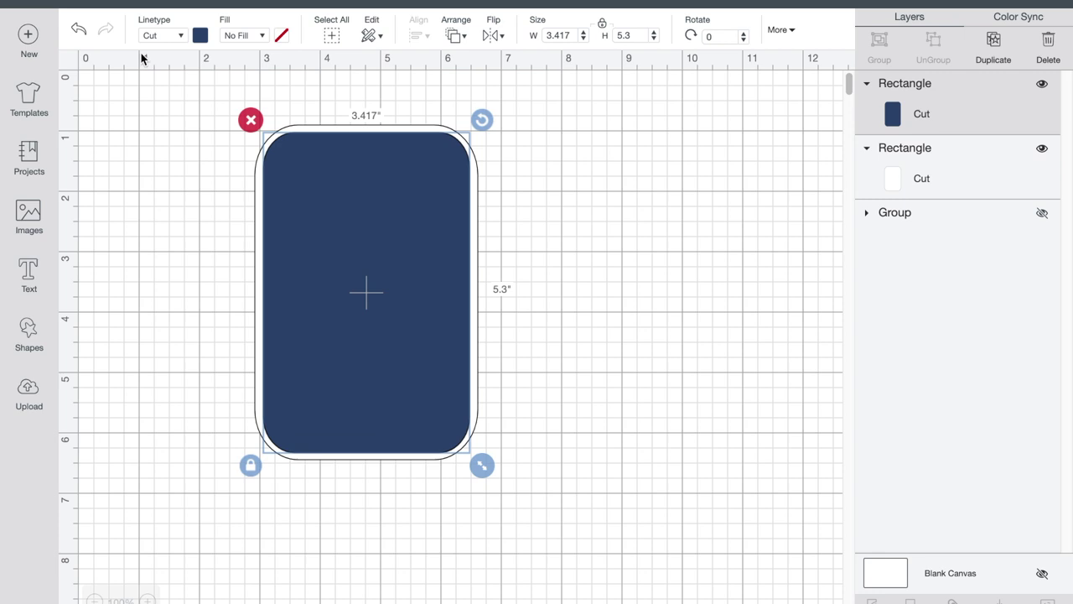
Set the inner rectangle's custom colour to mint #a1fff1.
click(200, 36)
click(242, 219)
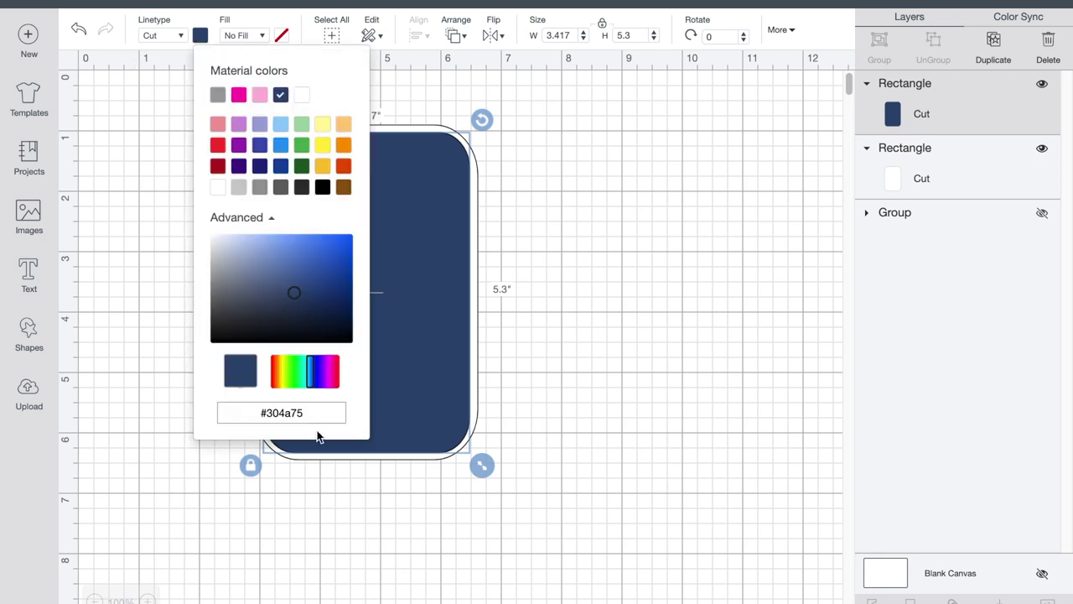
click(250, 413)
text(#a1fff1)
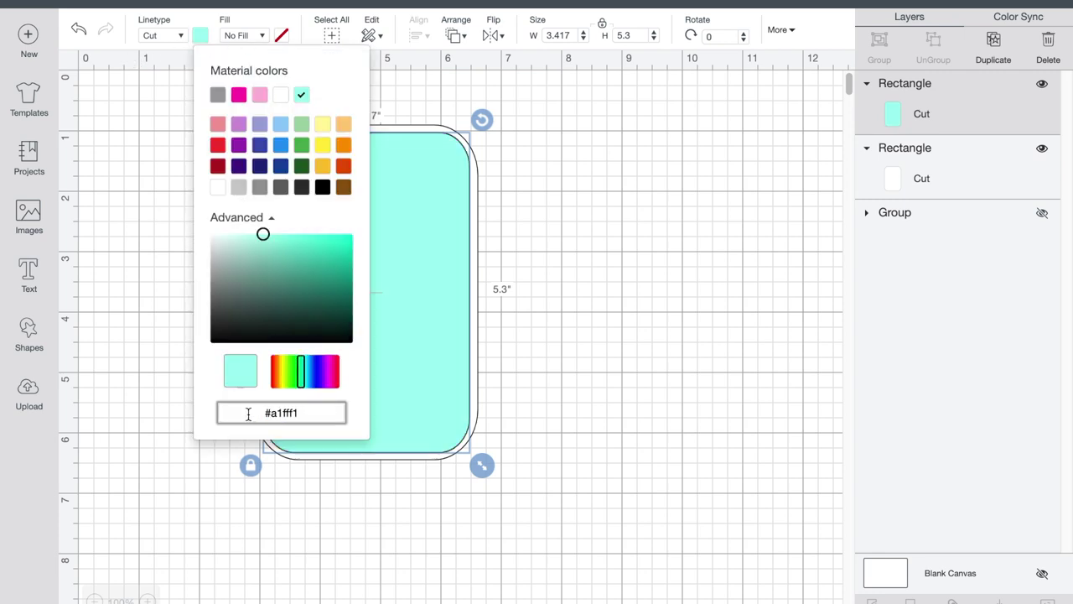
click(620, 302)
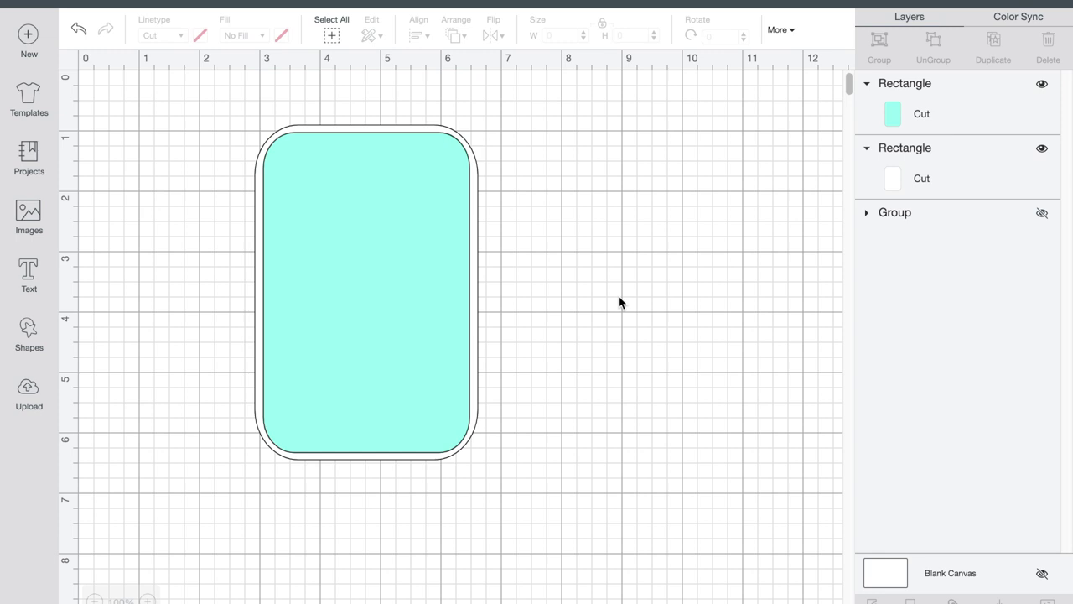
Flatten the white and mint rectangles into one 3.7 × 5.55 in layer and nudge it lower.
drag(200, 104, 572, 533)
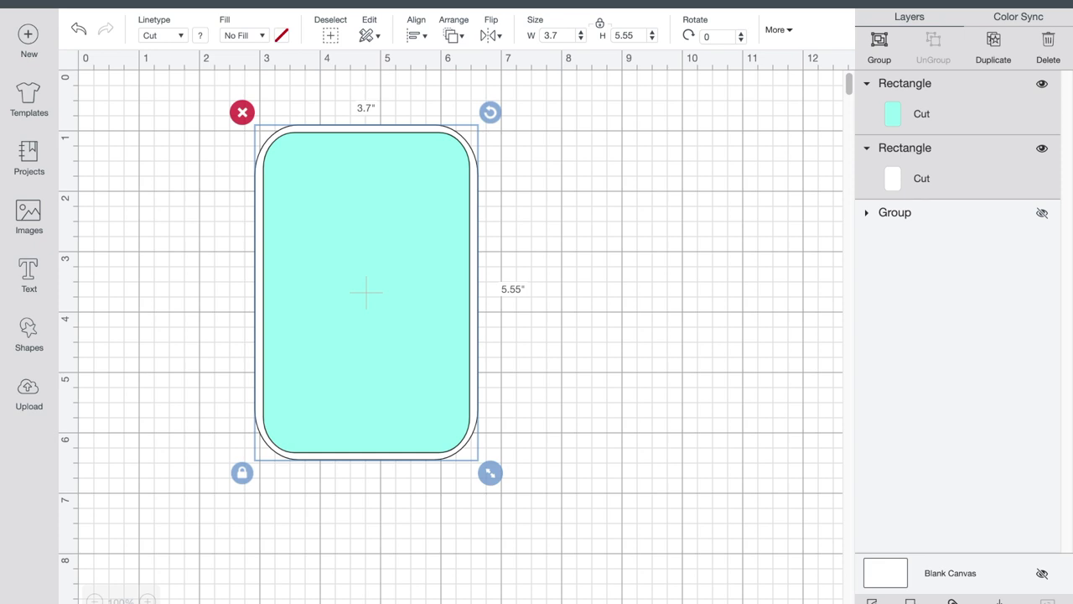
click(997, 601)
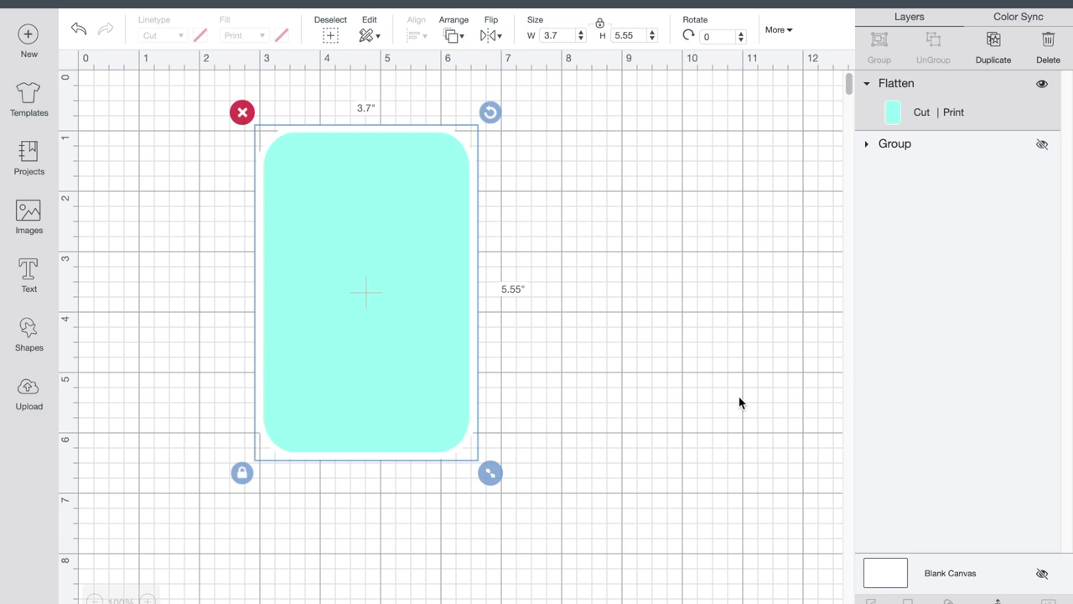
drag(489, 335, 440, 347)
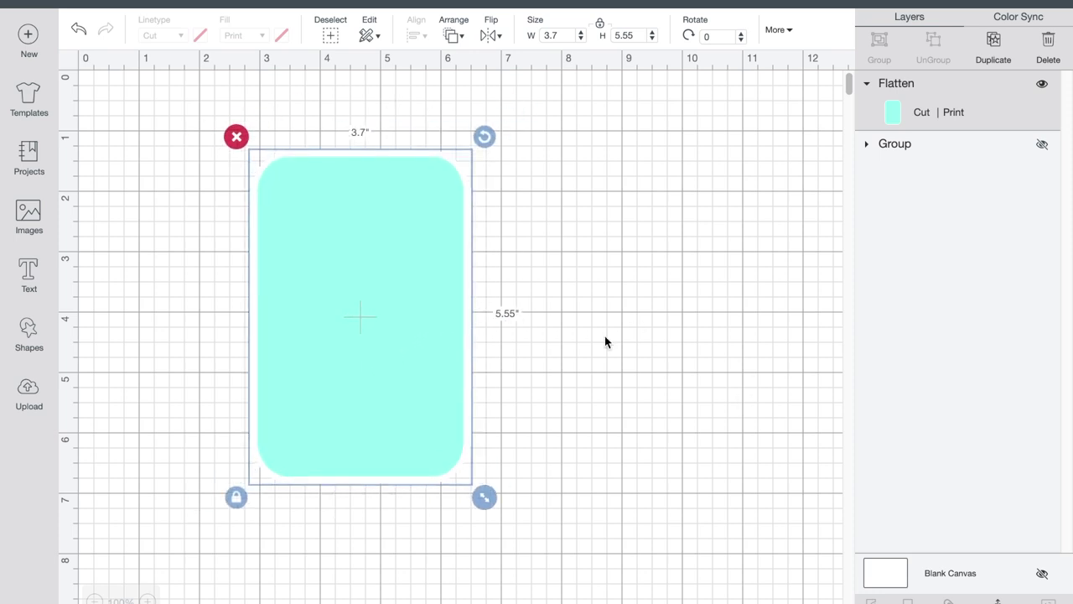
Unhide the logo and contact-info design, send it to front, and move it over the backing.
click(1042, 145)
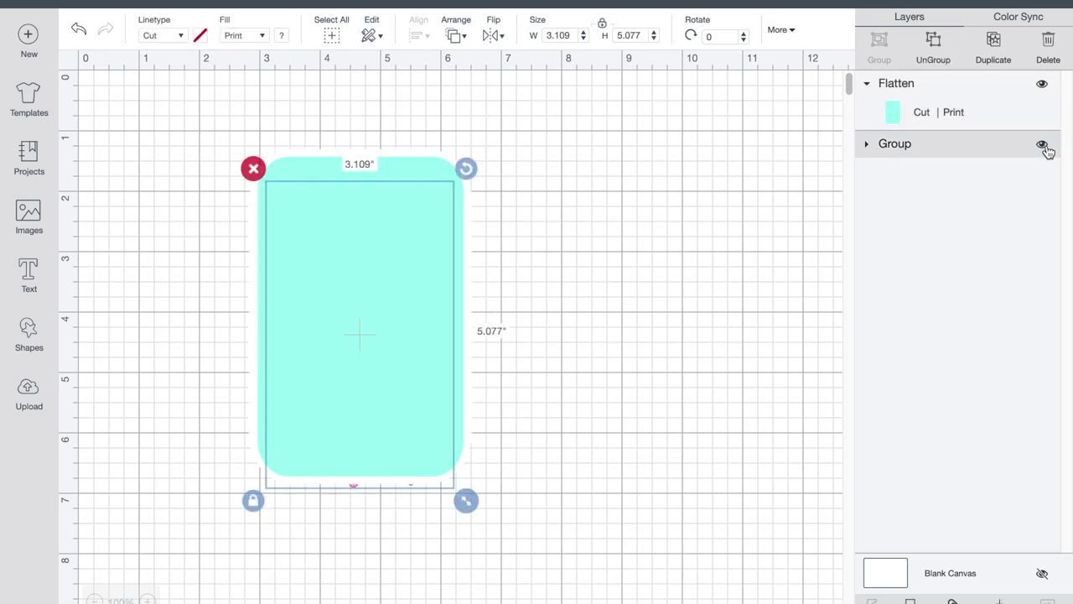
click(455, 38)
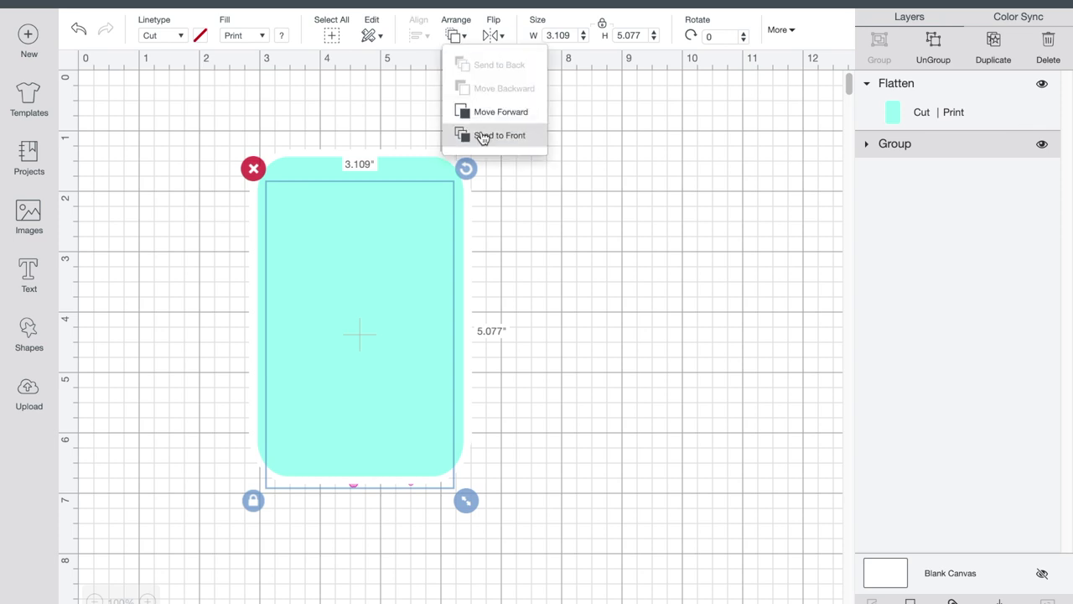
click(483, 136)
drag(376, 224, 381, 201)
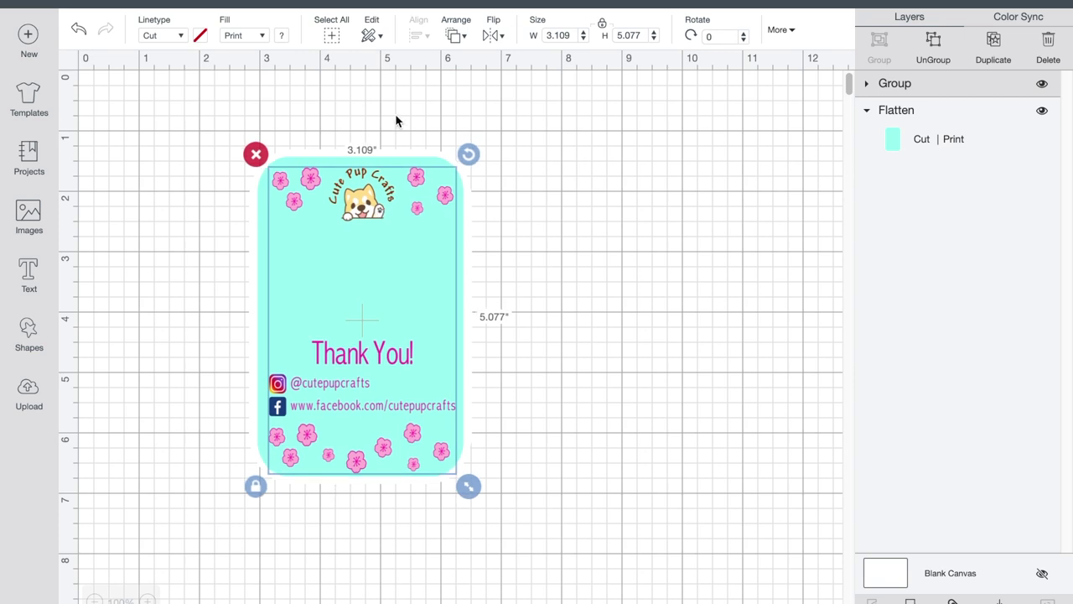
Center the design on the teal backing, then select both and reposition the card.
drag(244, 110, 508, 499)
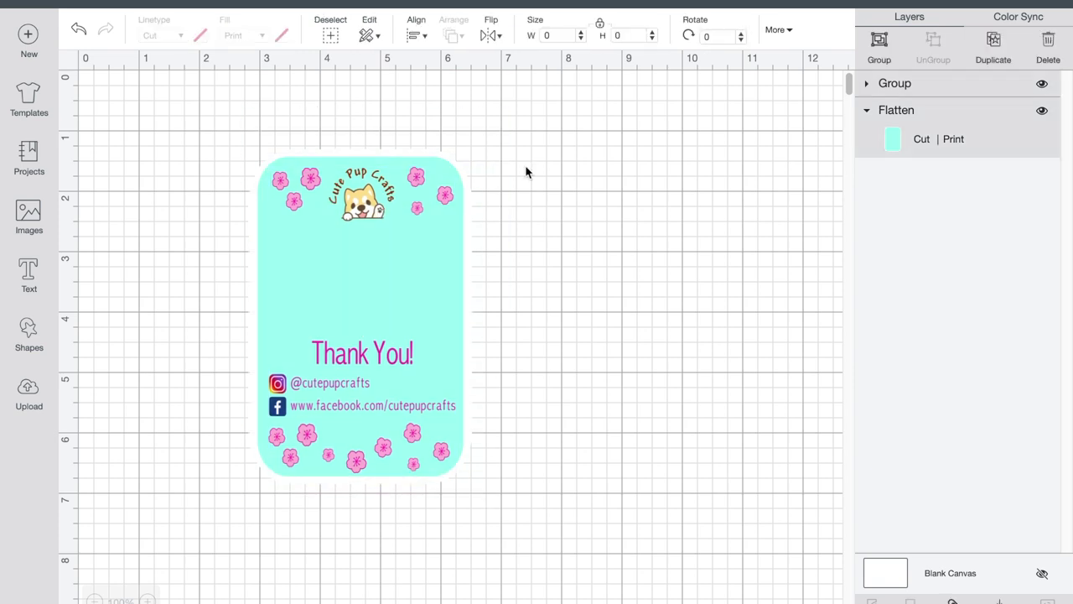
click(416, 36)
click(428, 224)
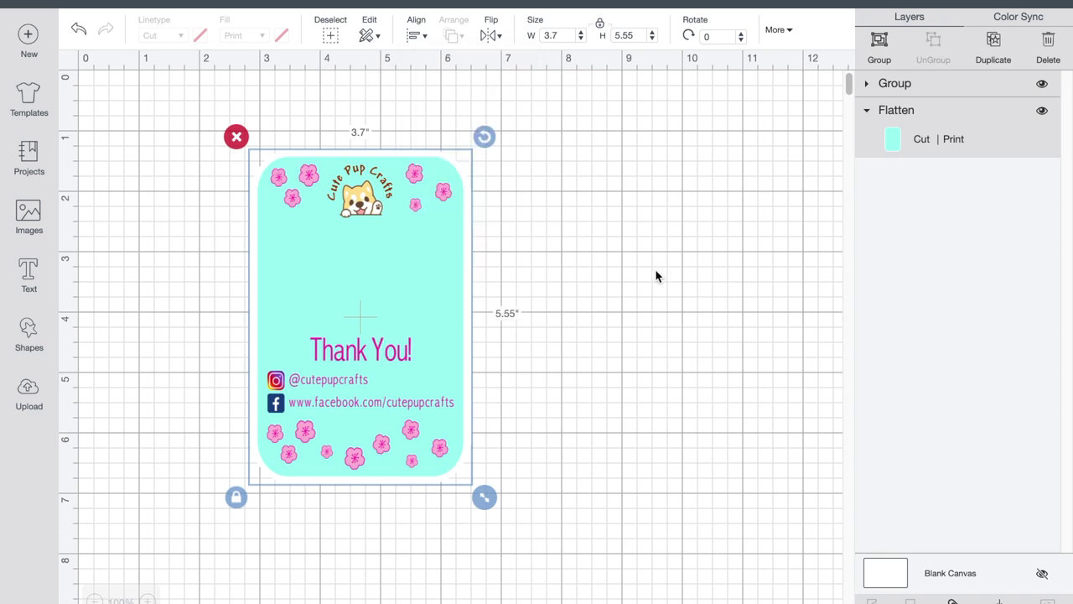
click(656, 276)
drag(195, 95, 535, 531)
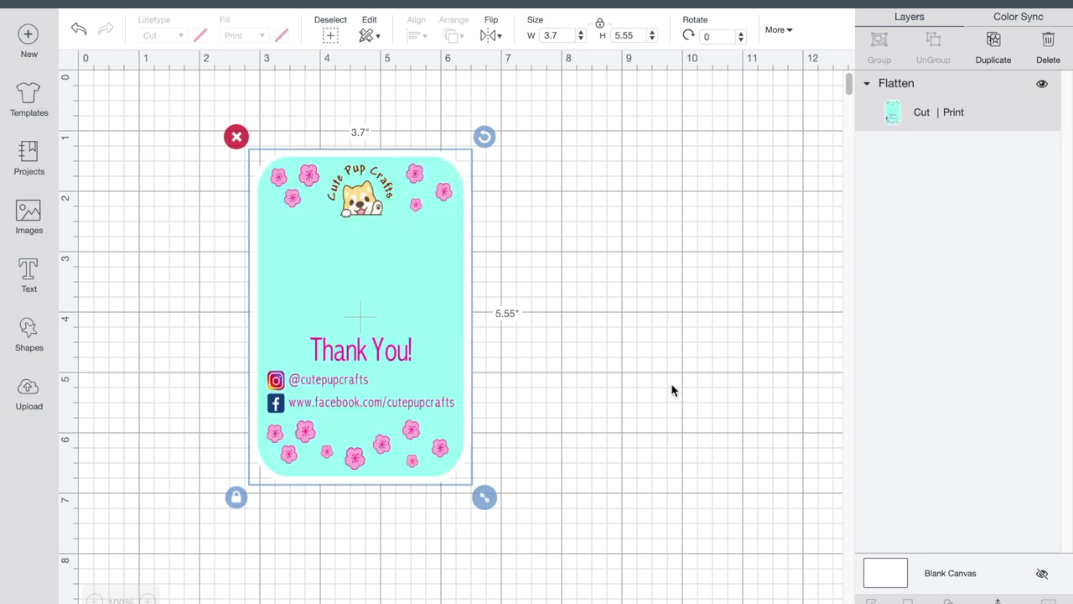
drag(310, 329, 379, 294)
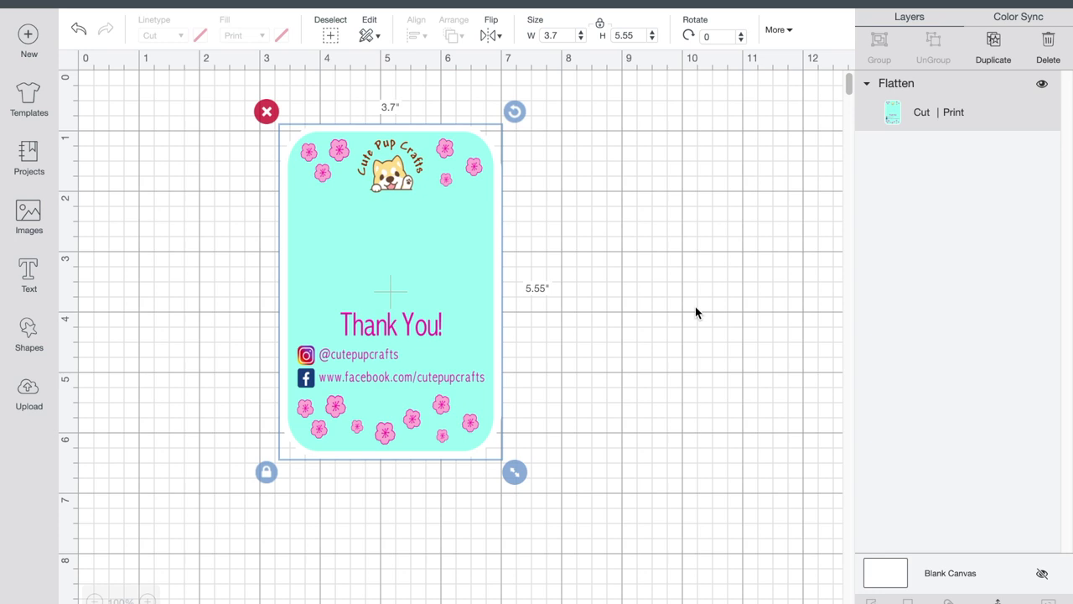
Deselect the repositioned thank-you card on the canvas.
click(194, 319)
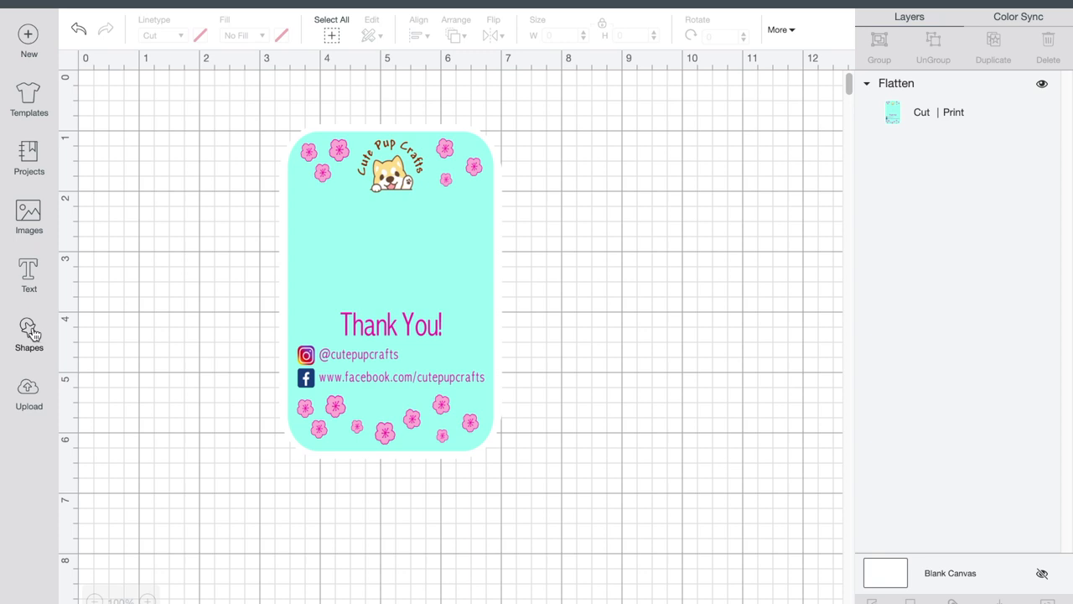
Add a square beside the card and size it to 0.5 × 0.75 in with proportions unlocked.
click(32, 334)
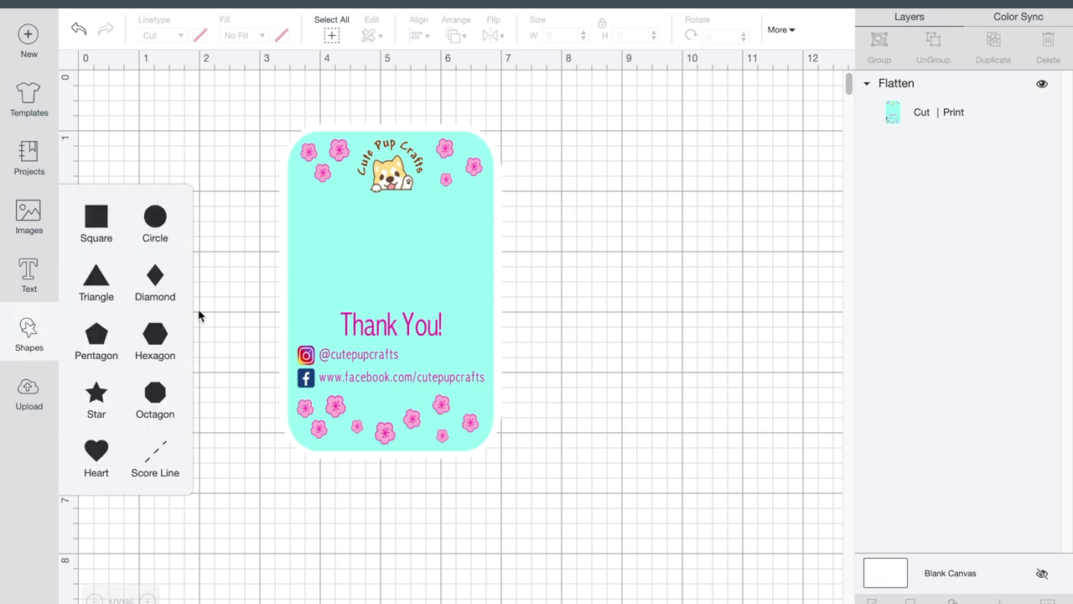
click(105, 221)
drag(375, 313, 672, 235)
click(601, 24)
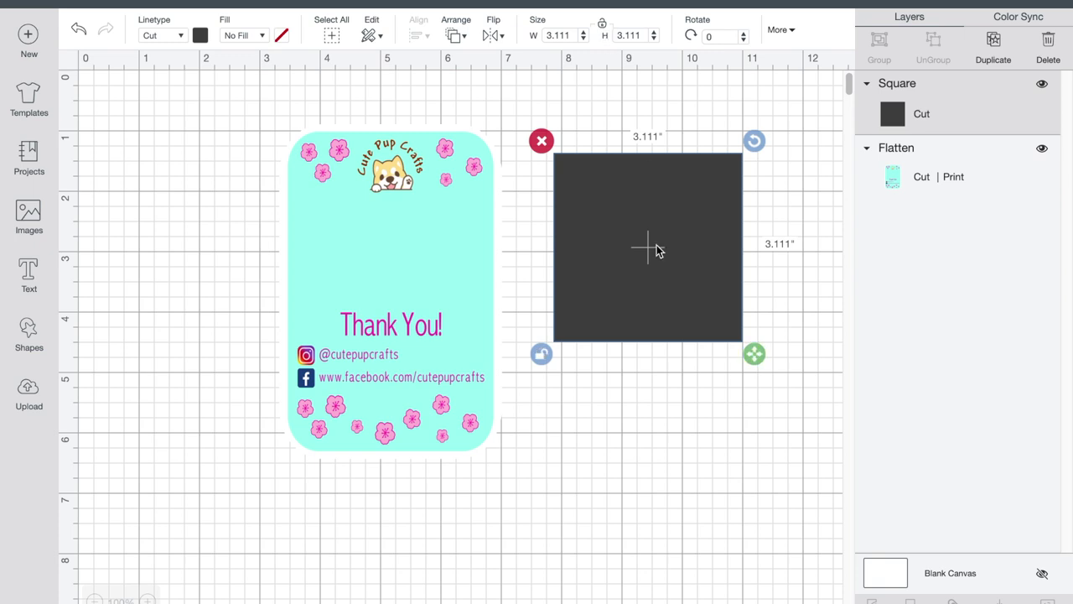
click(543, 35)
text(0.5)
key(Tab)
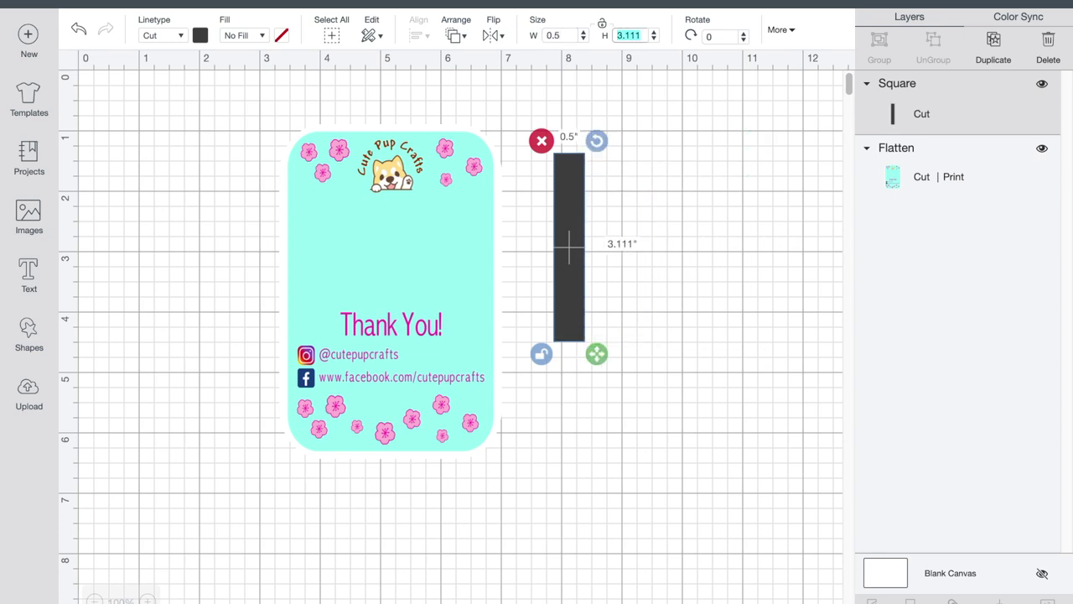
text(0.75)
key(Tab)
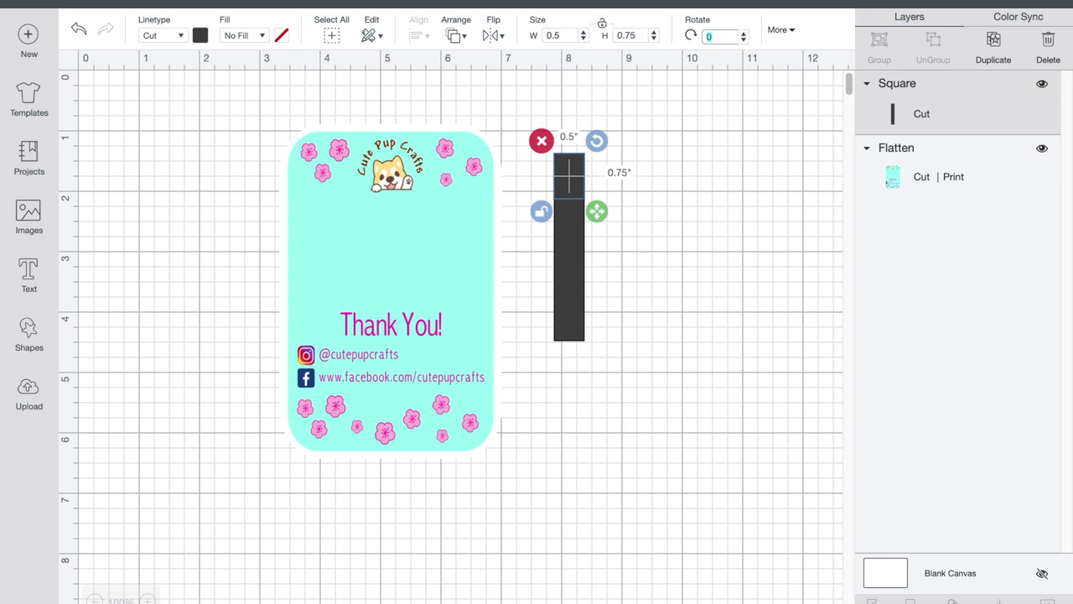
Colour the rectangle white and place it on the card just below the logo.
click(200, 37)
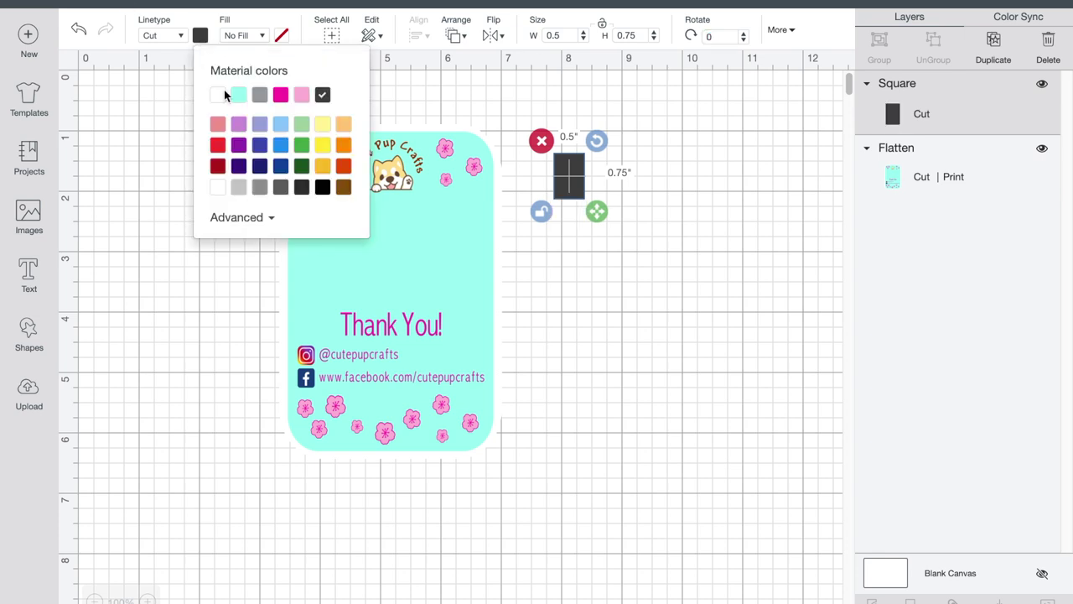
click(221, 95)
drag(563, 198, 402, 258)
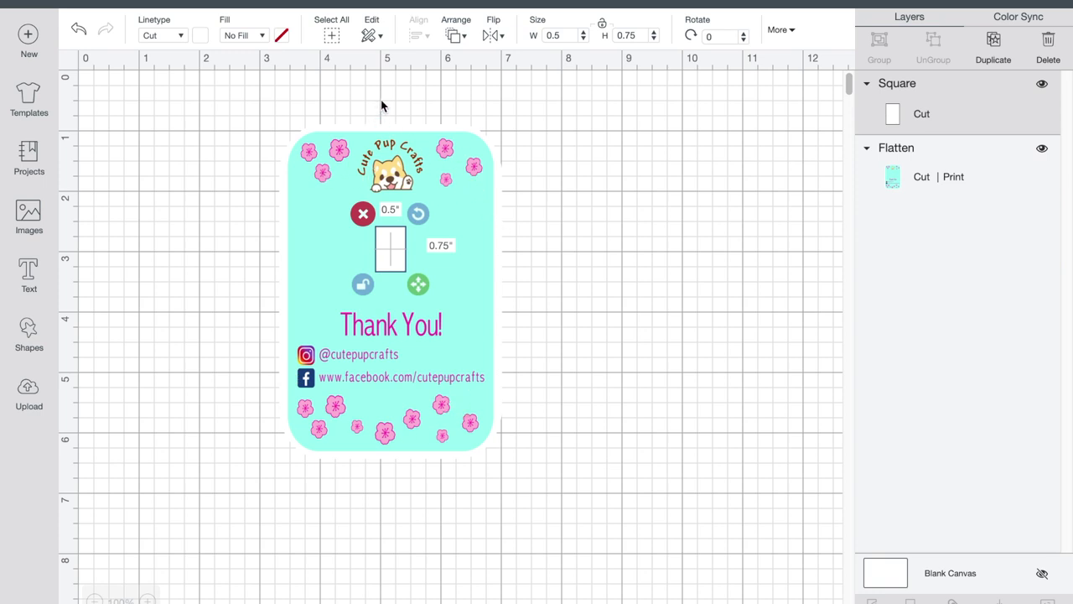
Center the white slot horizontally on the card with Align > Center Horizontally.
drag(388, 103, 385, 483)
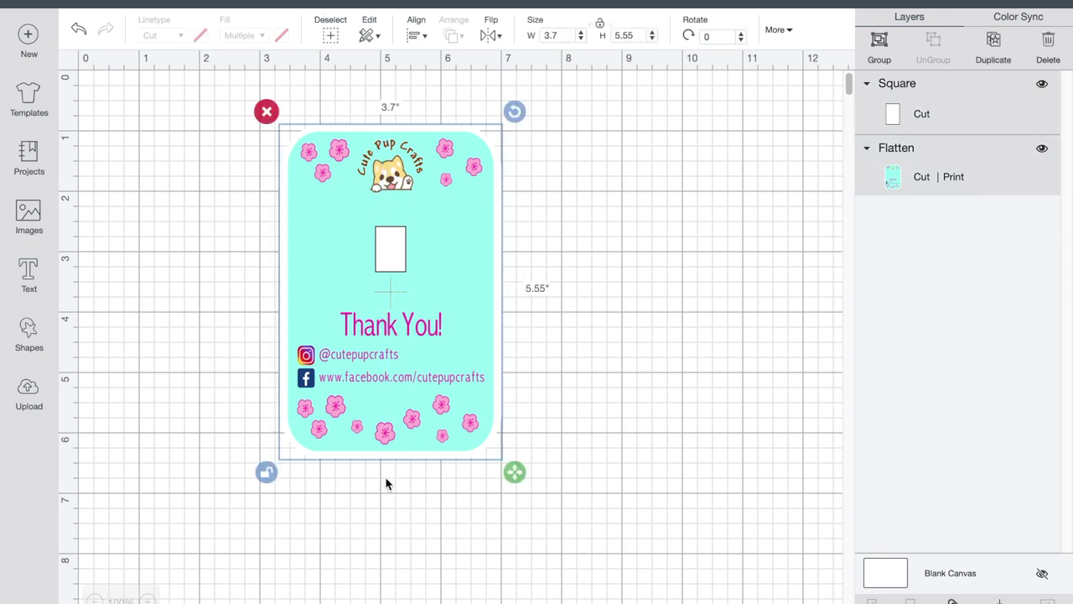
click(416, 35)
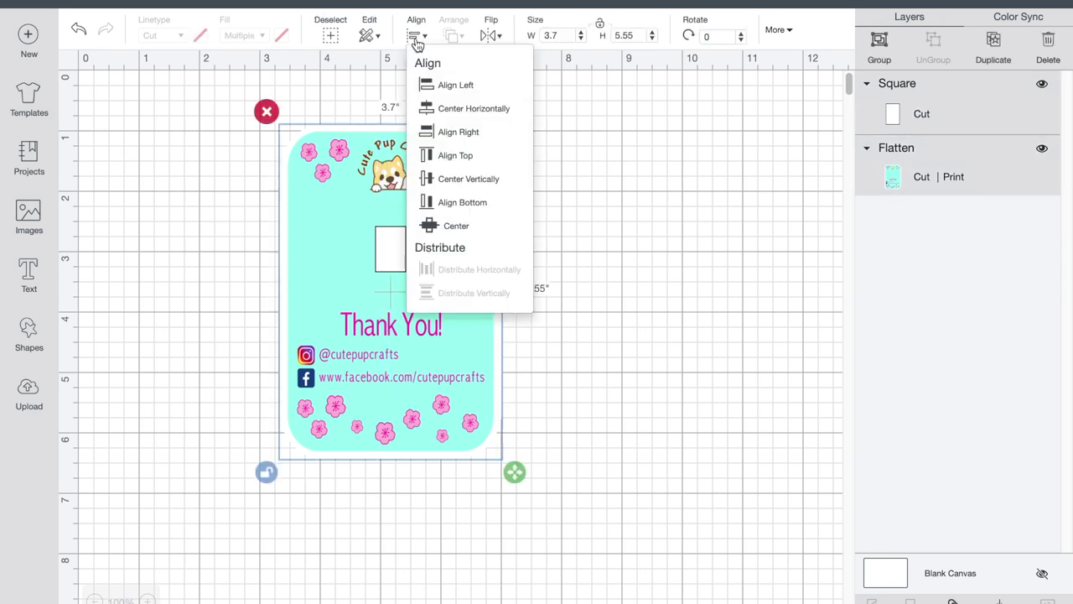
click(442, 110)
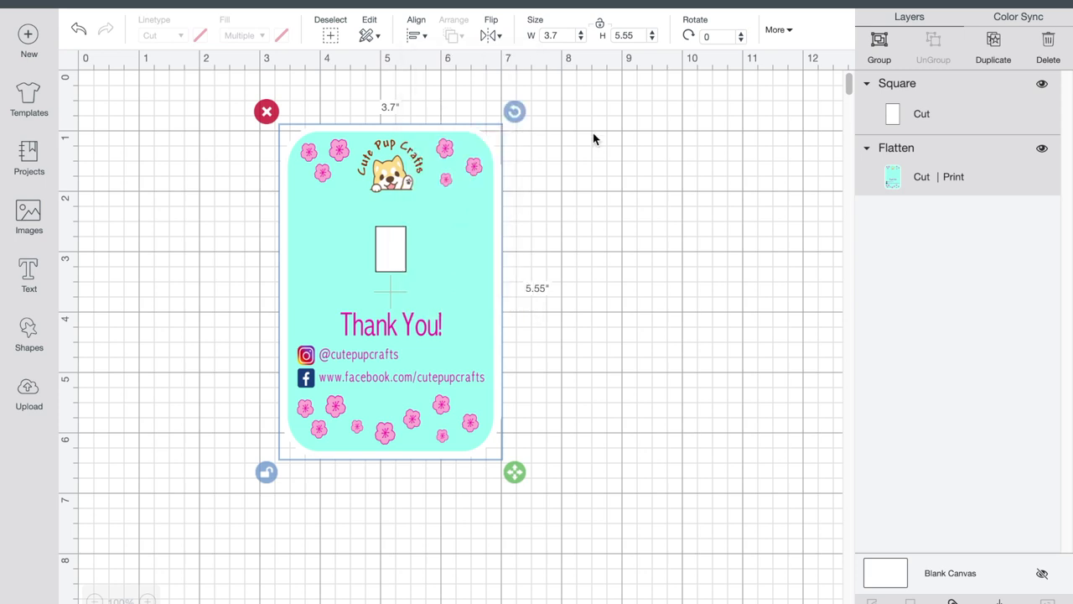
click(293, 131)
Attach the slot rectangle to the card so they cut together.
drag(263, 107, 552, 478)
click(952, 600)
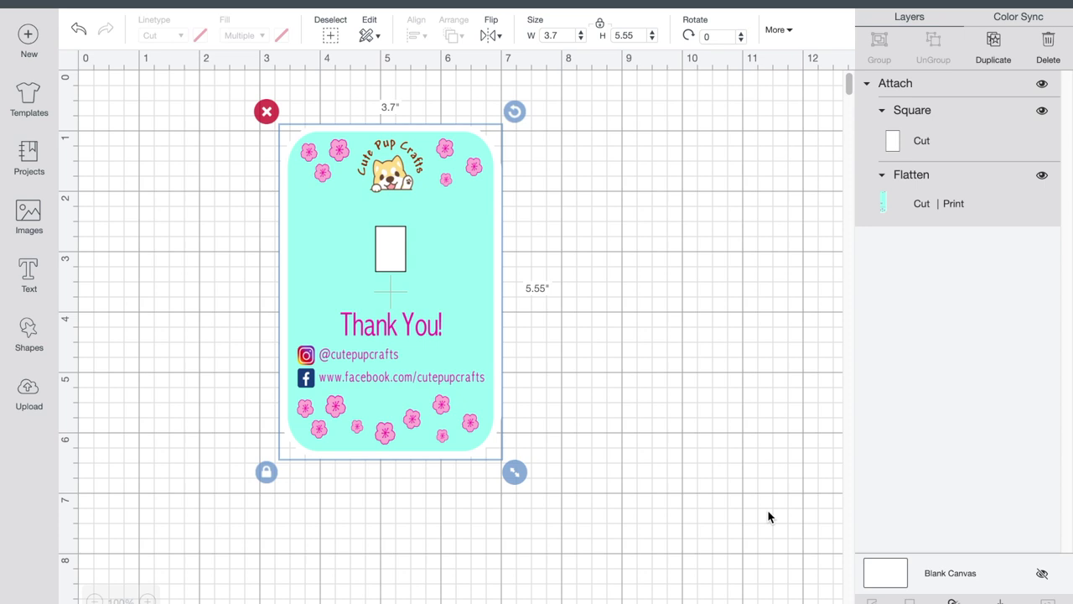
click(514, 126)
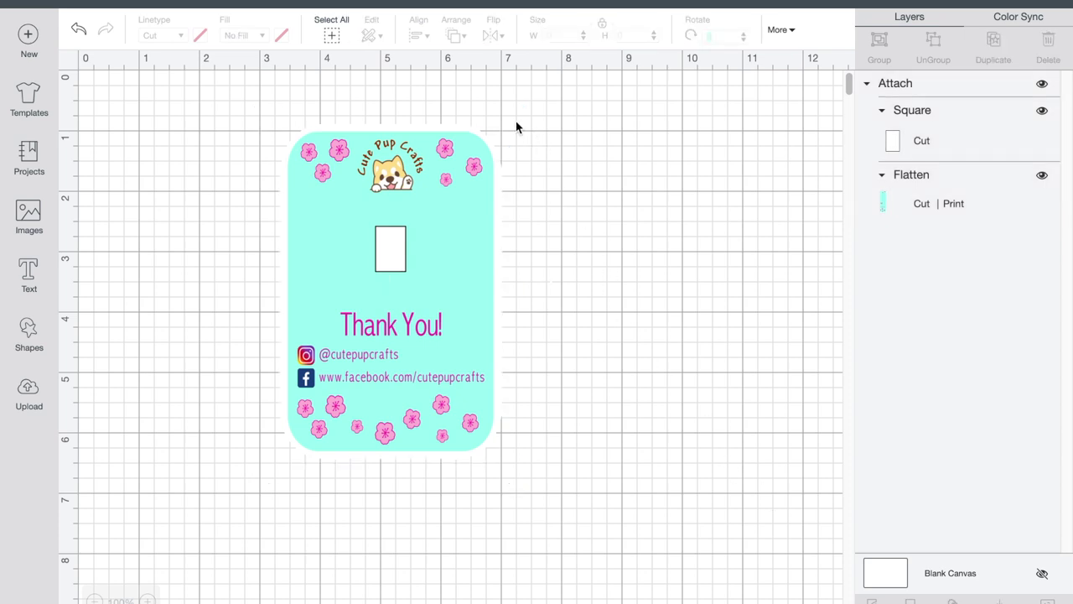